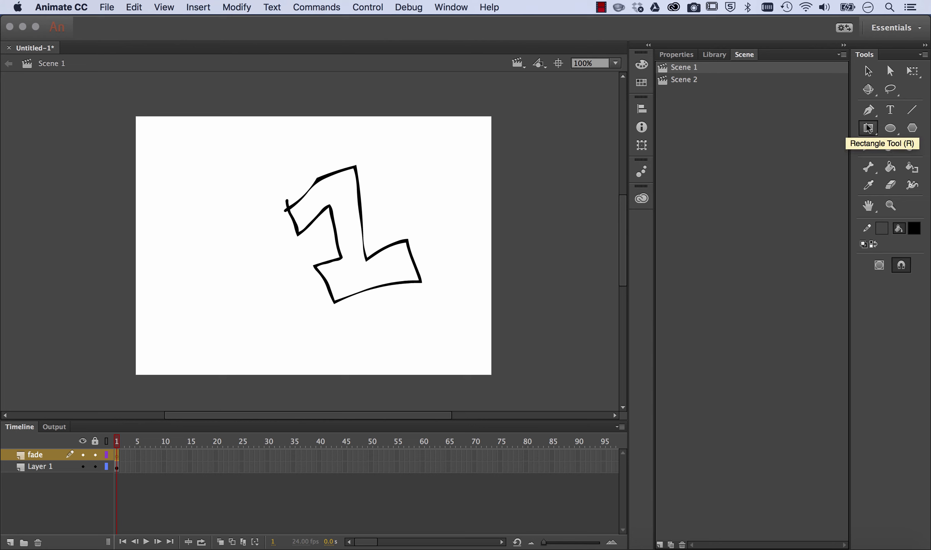
- Draw a rectangle with white stroke and white fill, about 585 by 424 px, covering the whole stage on the fade layer
click(882, 229)
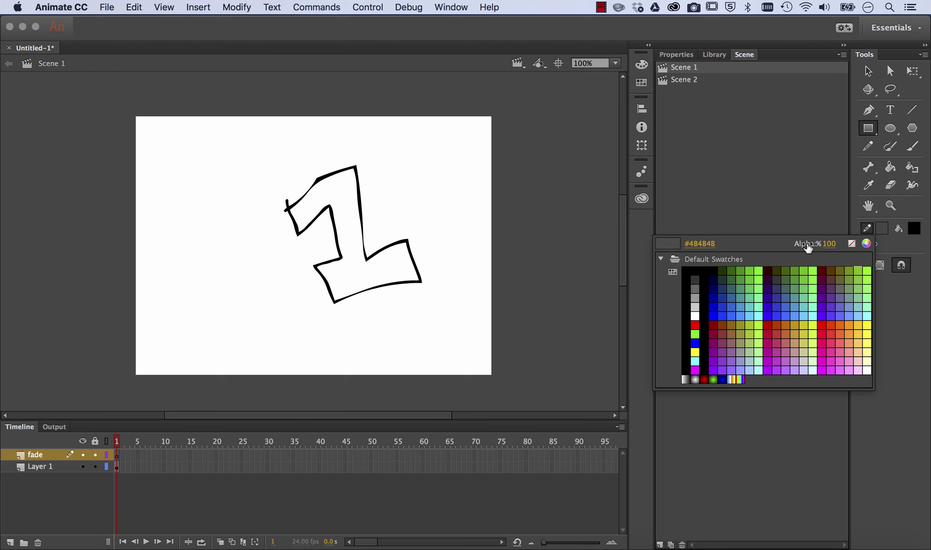
click(695, 316)
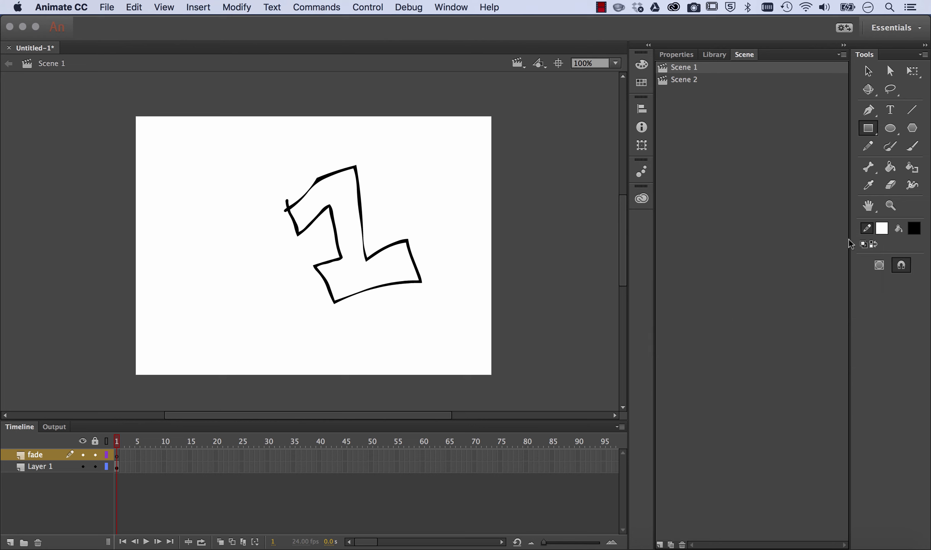
click(914, 229)
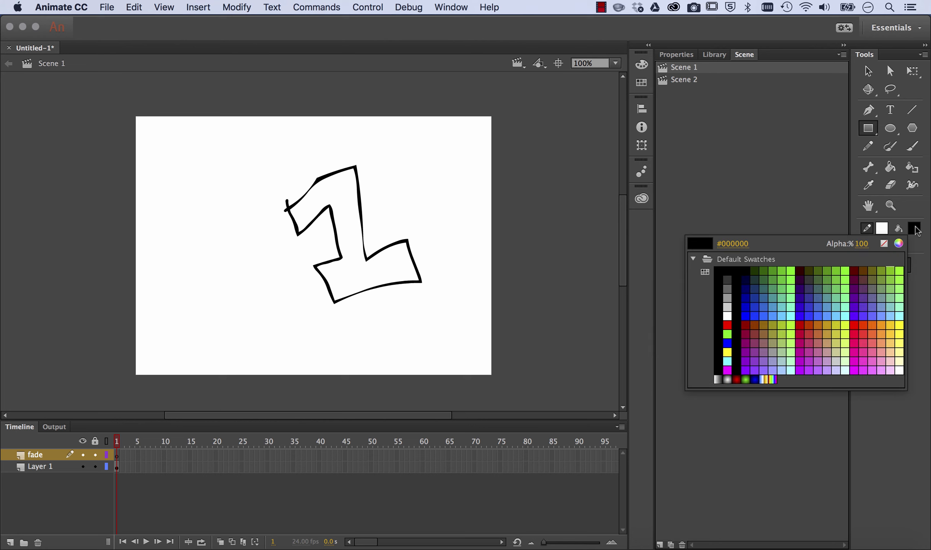
click(726, 316)
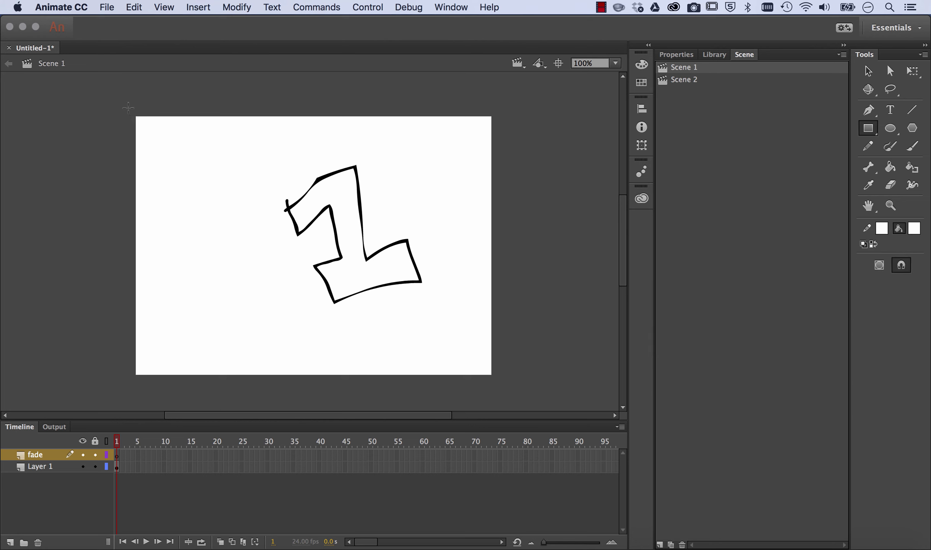
mouse_move(128, 108)
mouse_down()
mouse_move(185, 135)
mouse_move(453, 333)
mouse_move(505, 360)
mouse_move(507, 382)
mouse_up()
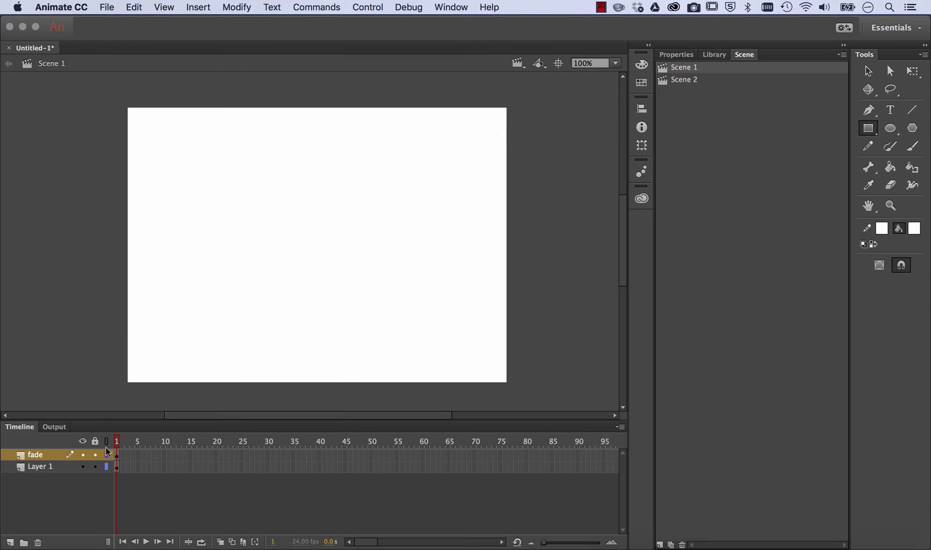
- Toggle the fade layer's visibility off and on to compare the stage with and without the white rectangle
click(84, 455)
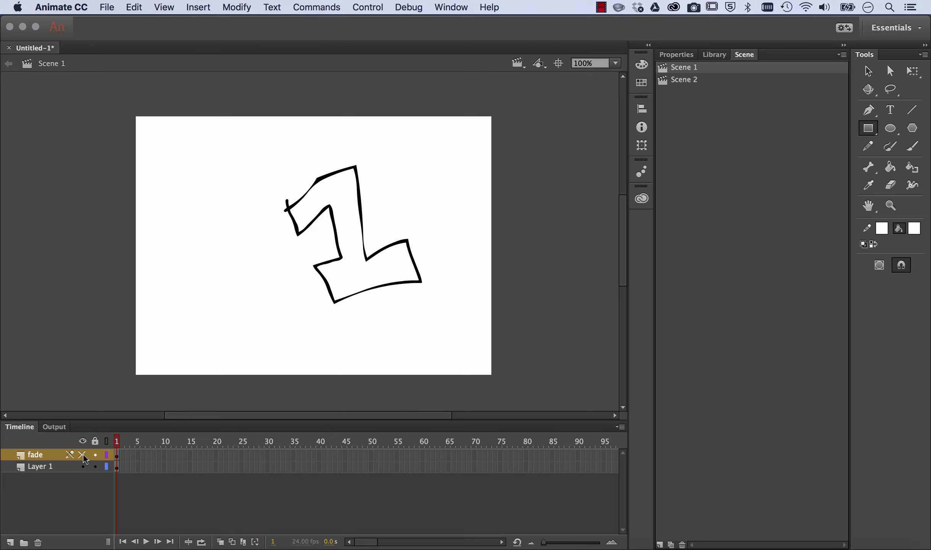
click(83, 455)
click(83, 454)
click(83, 455)
- Extend both Layer 1 and the fade layer to frame 40 by inserting frames
click(319, 467)
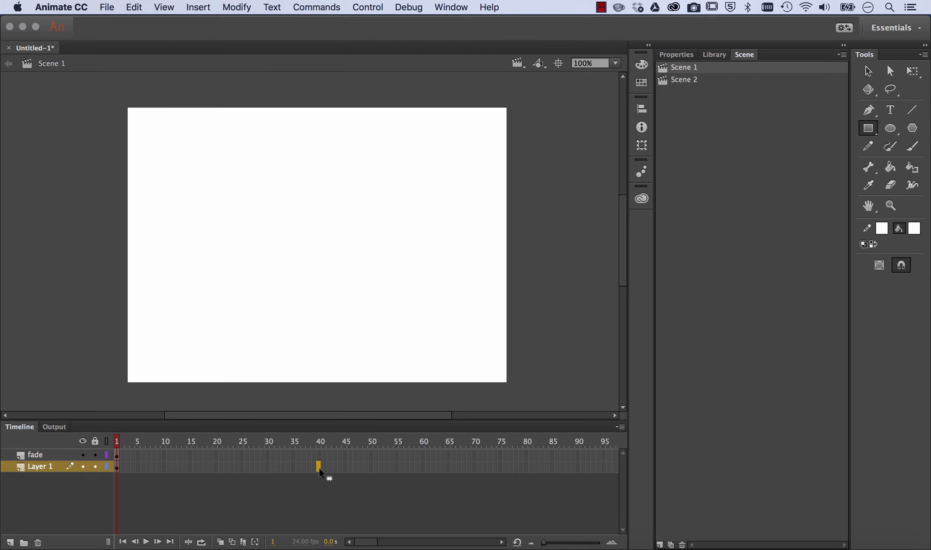
right_click(320, 468)
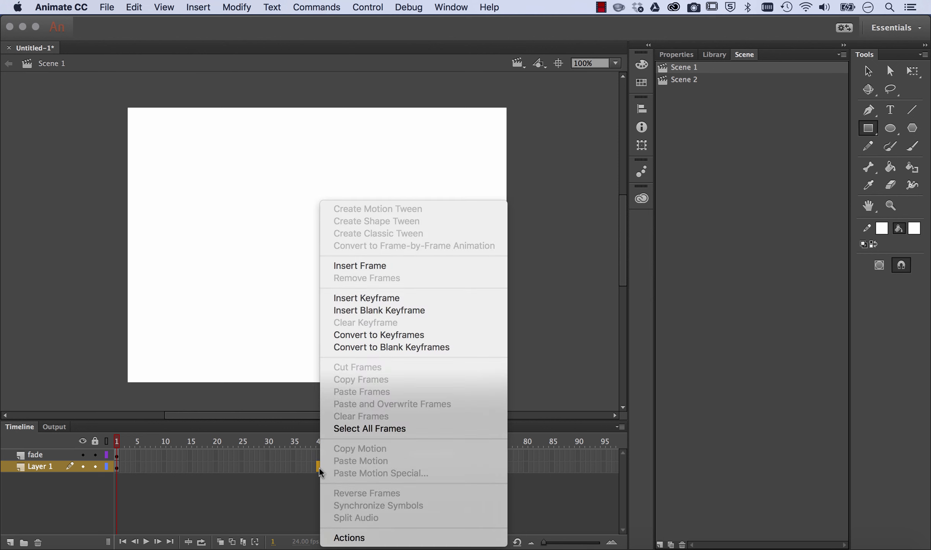
click(373, 270)
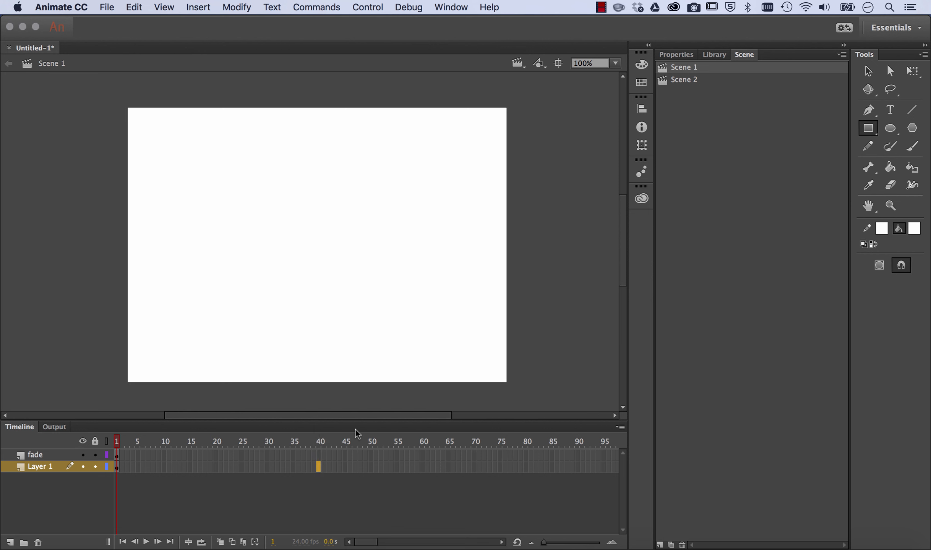
click(318, 454)
right_click(318, 455)
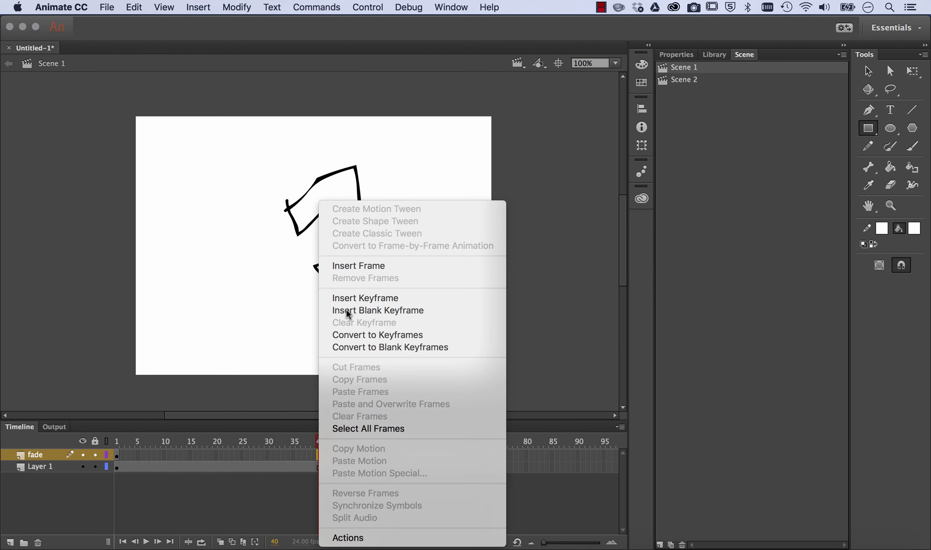
click(362, 269)
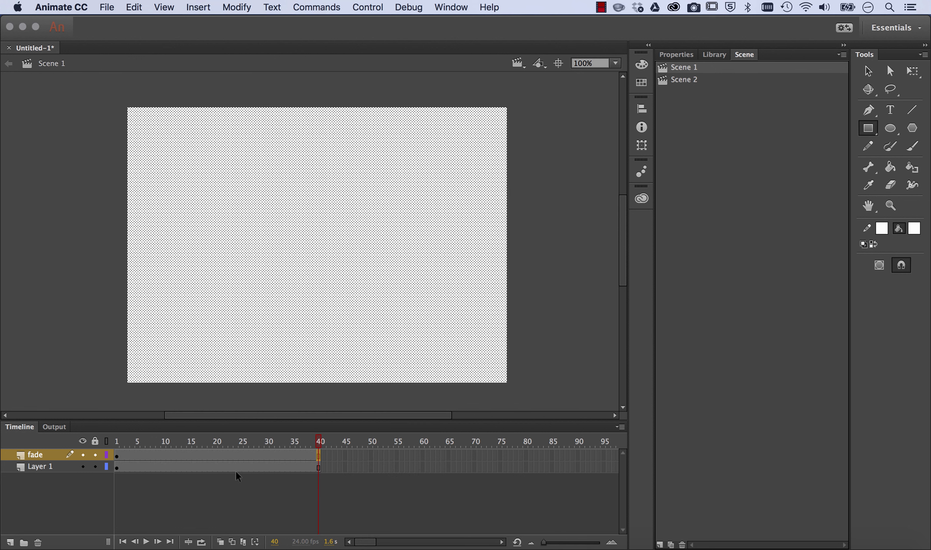
- Insert a keyframe at frame 25 of the fade layer
click(123, 441)
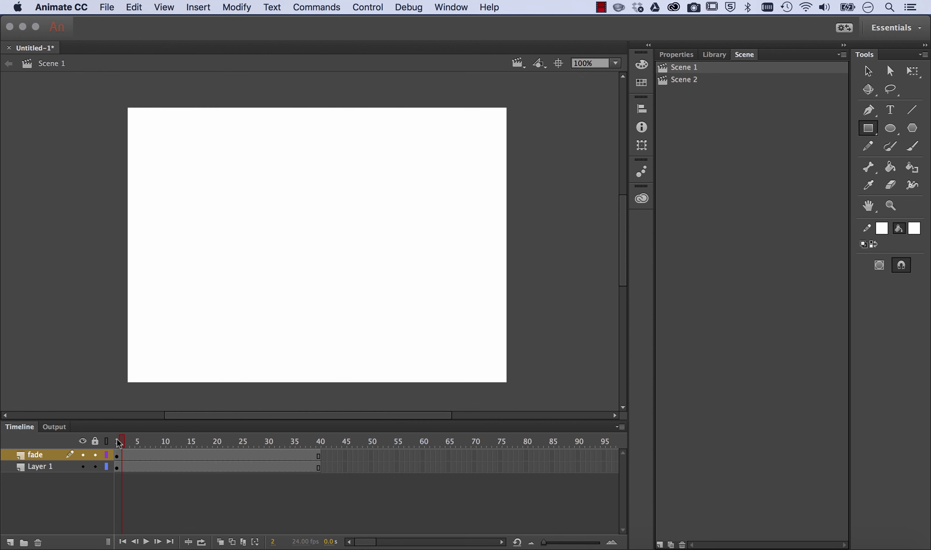
click(117, 441)
click(243, 452)
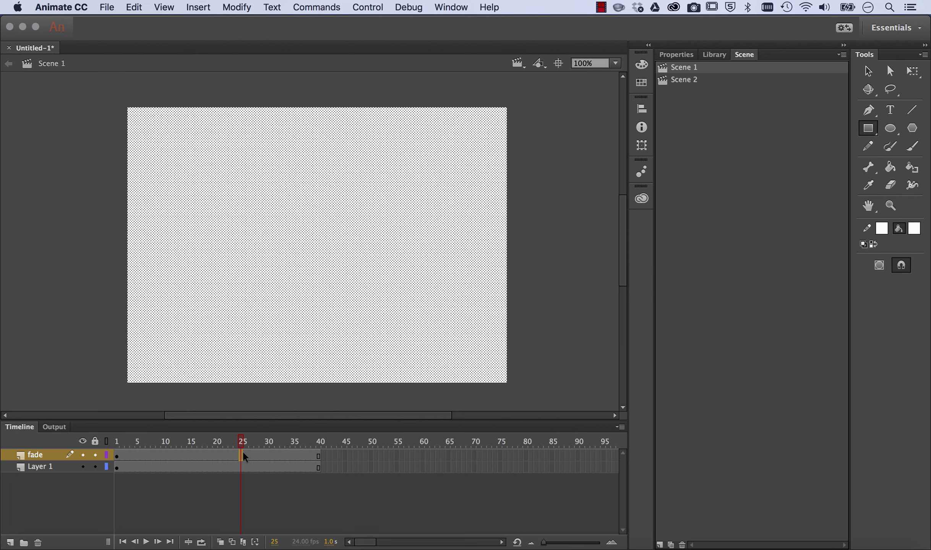
right_click(243, 456)
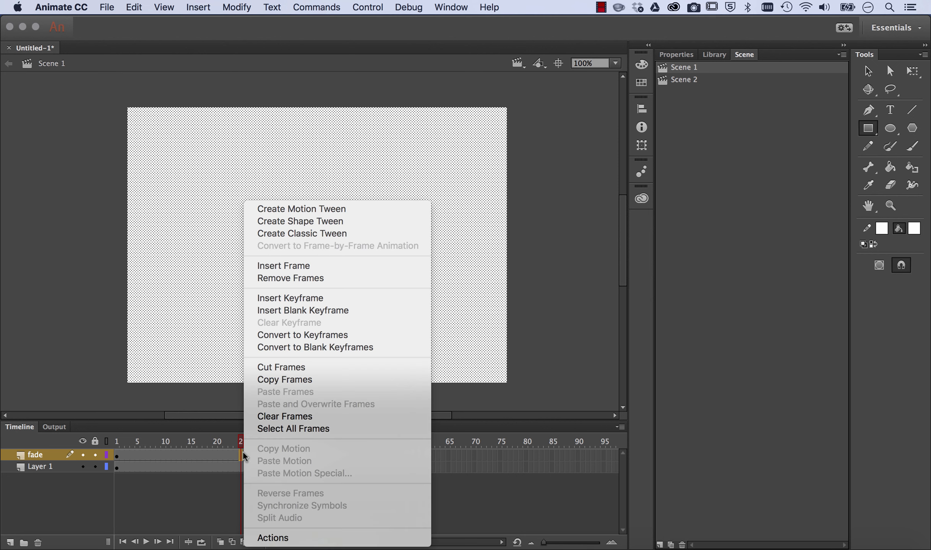
click(303, 298)
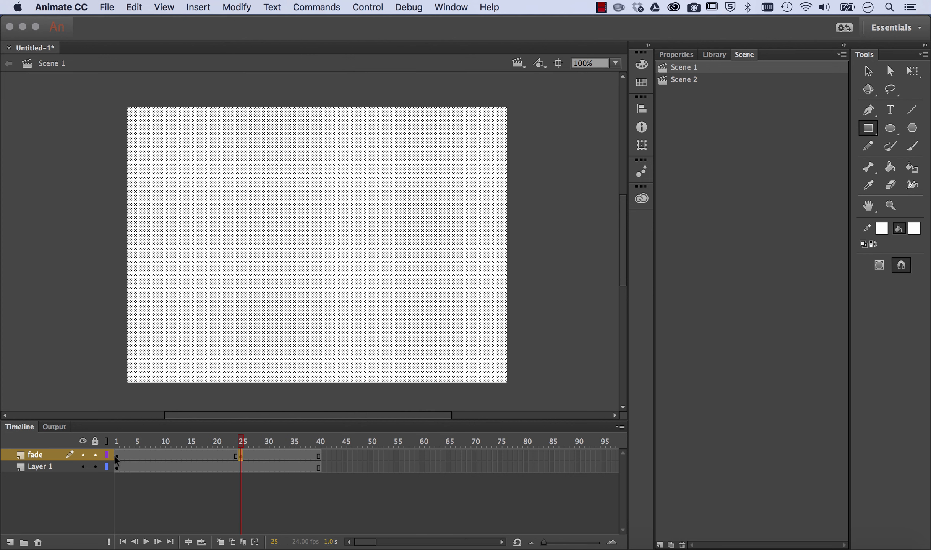
- Delete the white rectangle from the fade layer's keyframe at frame 1
click(117, 441)
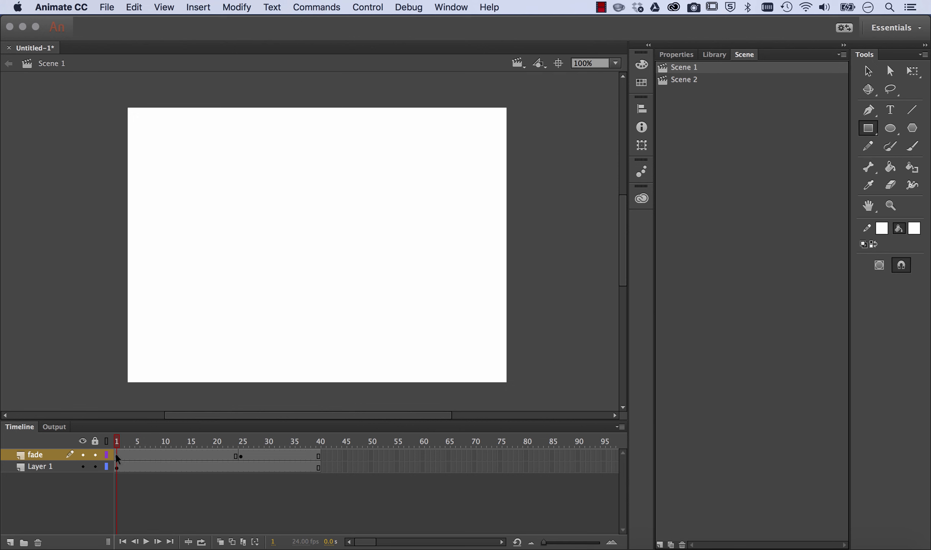
click(115, 455)
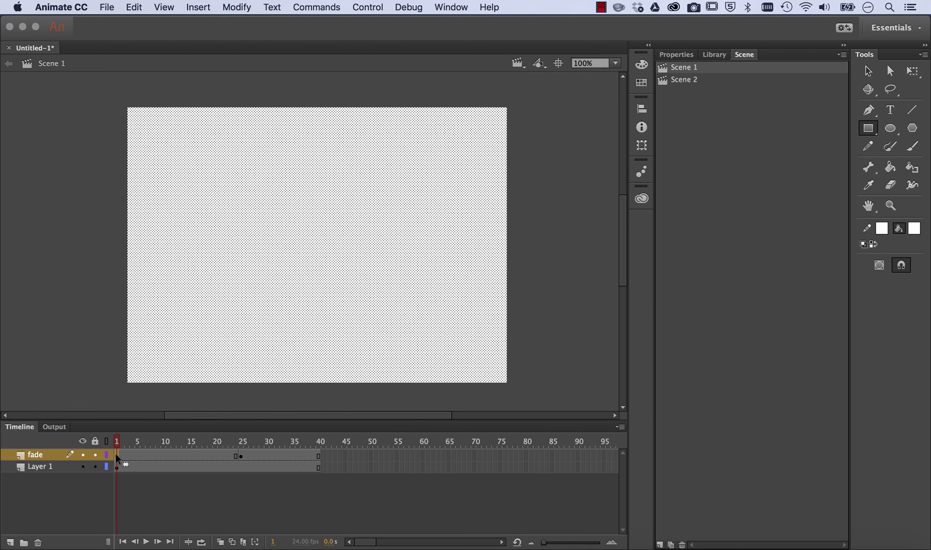
key(Delete)
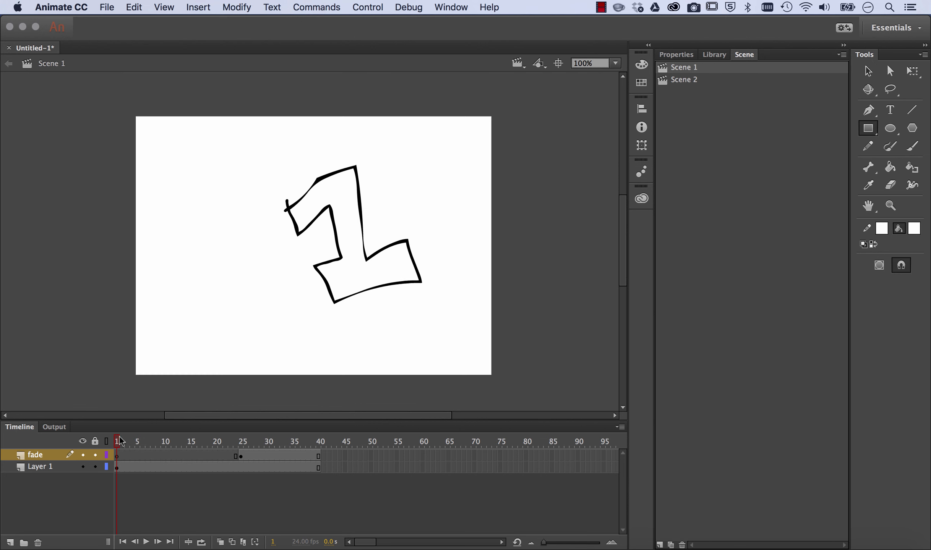
- Convert the white rectangle at frame 25 of the fade layer to a Movie Clip symbol named "white fade"
mouse_move(118, 443)
mouse_down()
mouse_move(320, 441)
mouse_move(217, 440)
mouse_move(244, 440)
mouse_up()
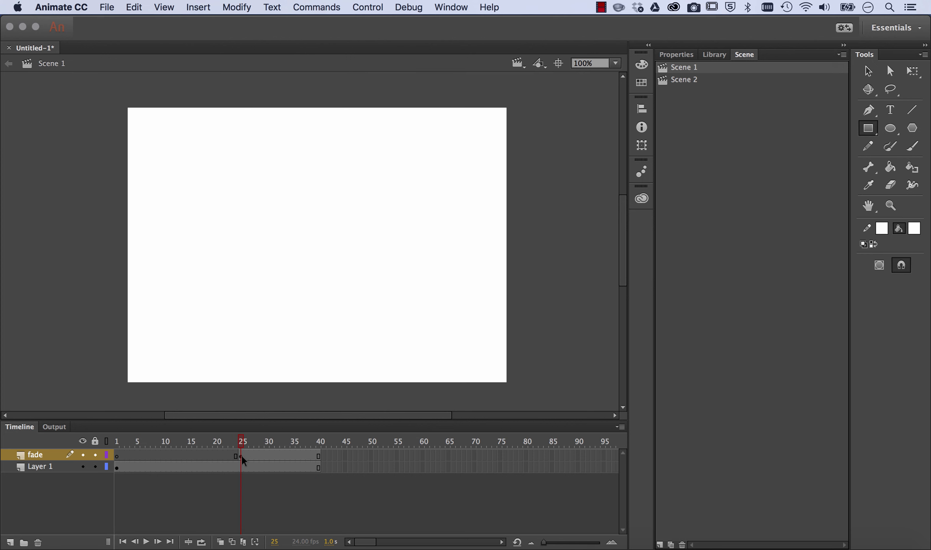
click(241, 455)
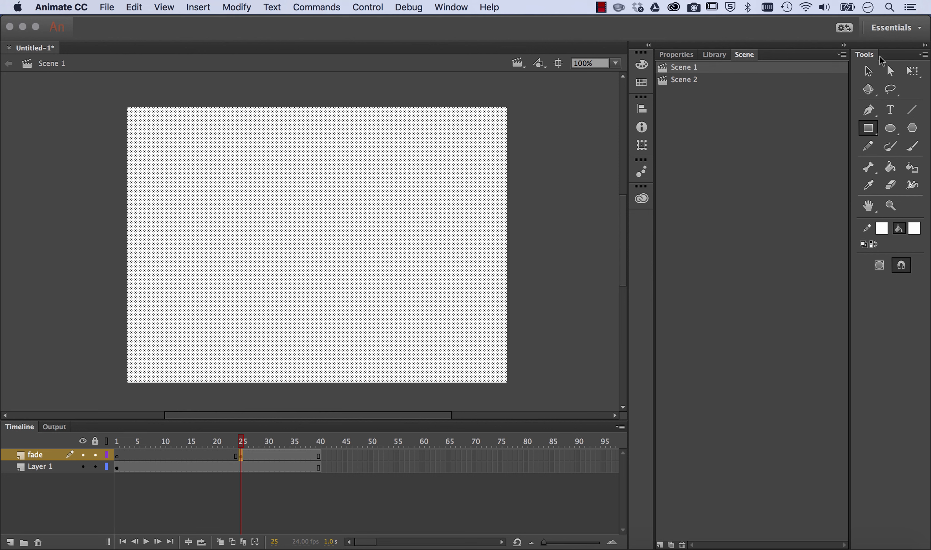
click(868, 70)
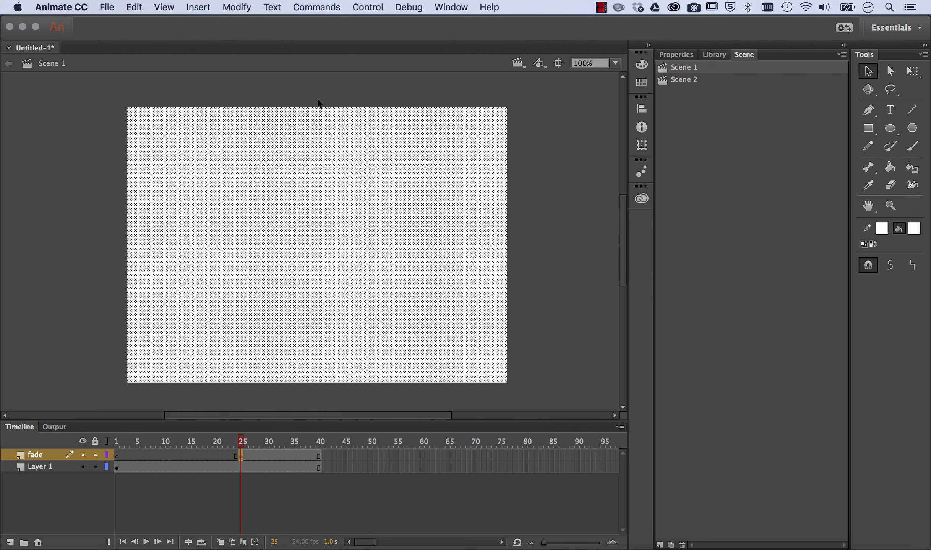
click(237, 7)
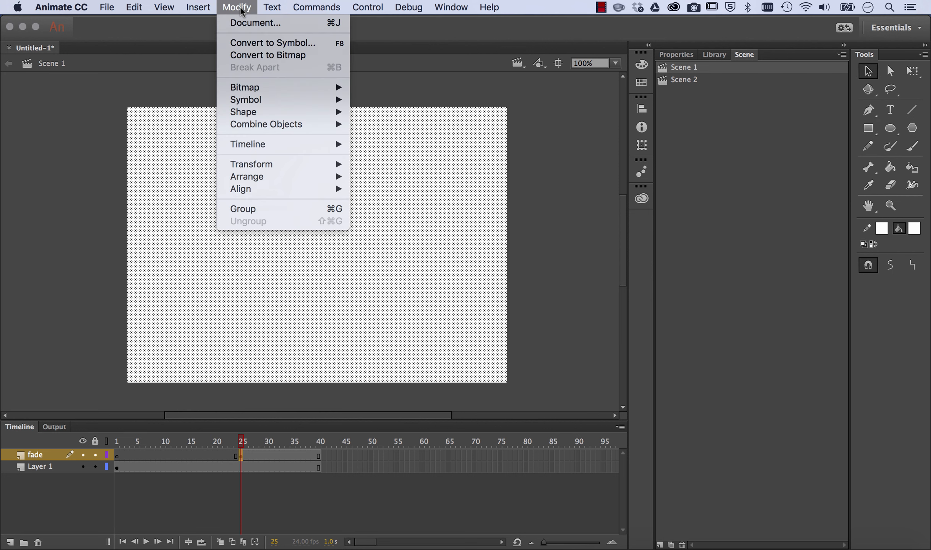
click(258, 47)
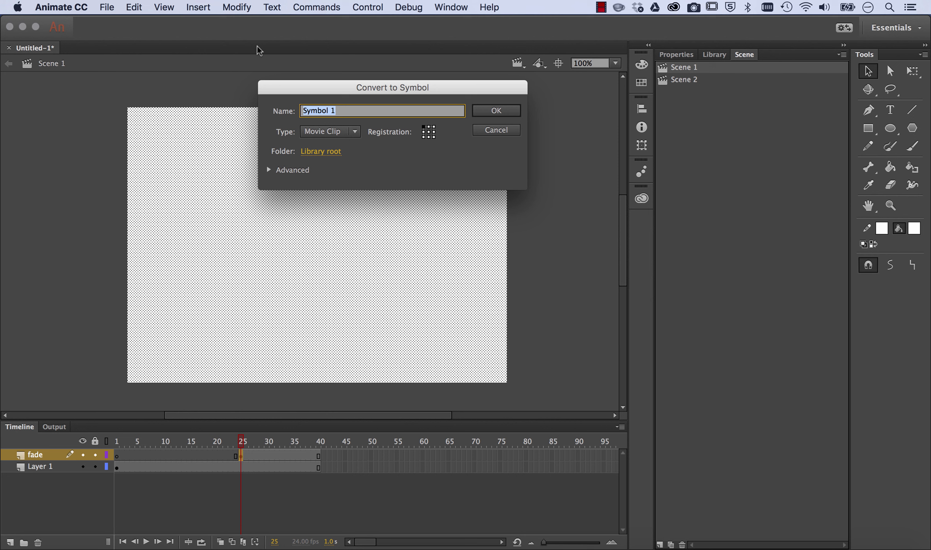
text(white fade)
click(355, 132)
click(351, 149)
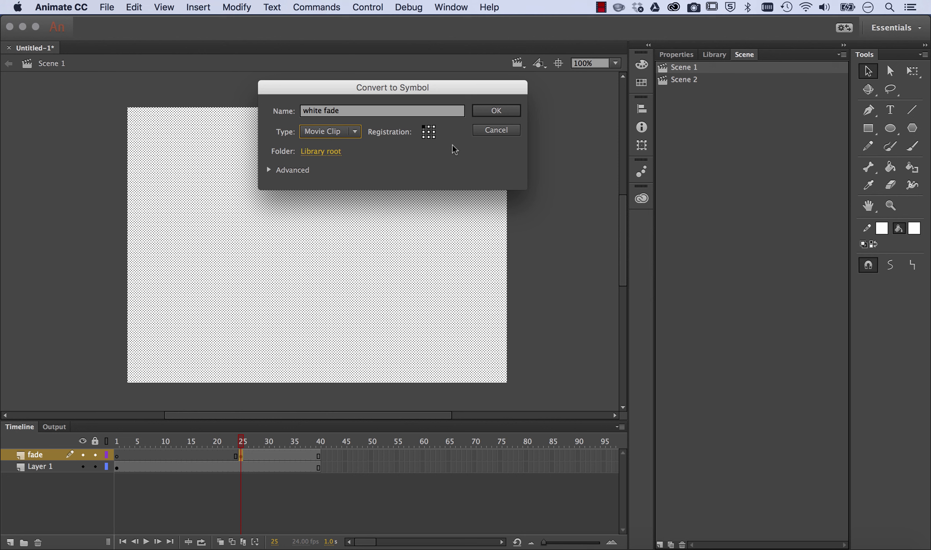
click(509, 113)
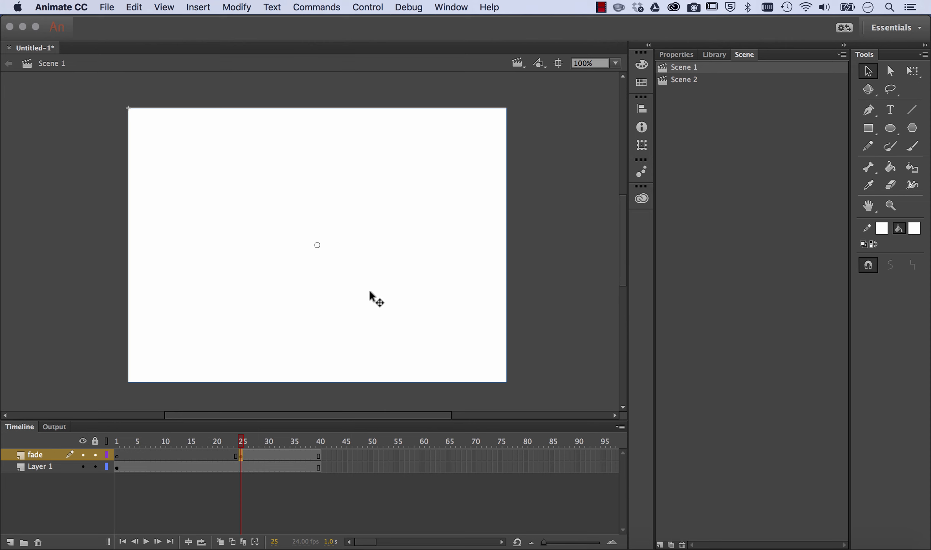
- Apply an Alpha color effect of 0% to the white fade instance at frame 25
click(679, 58)
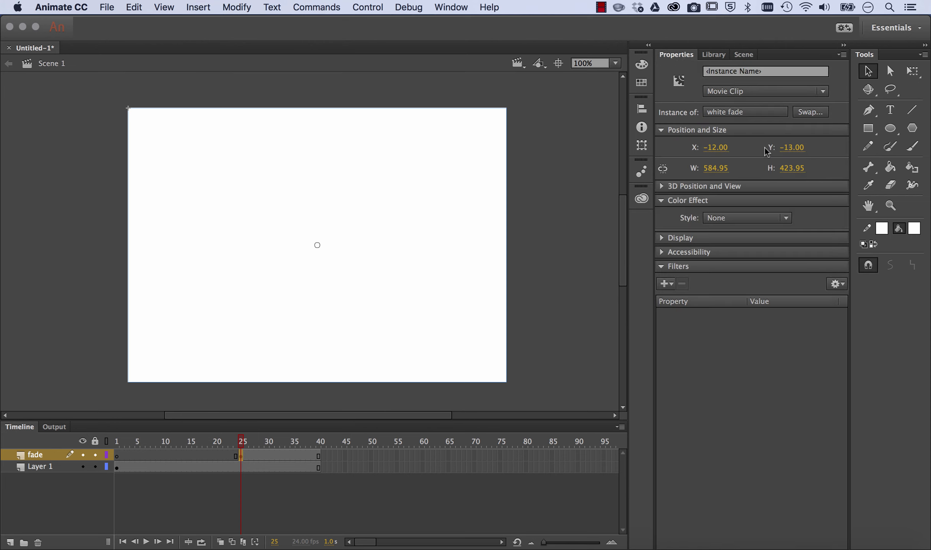
click(736, 217)
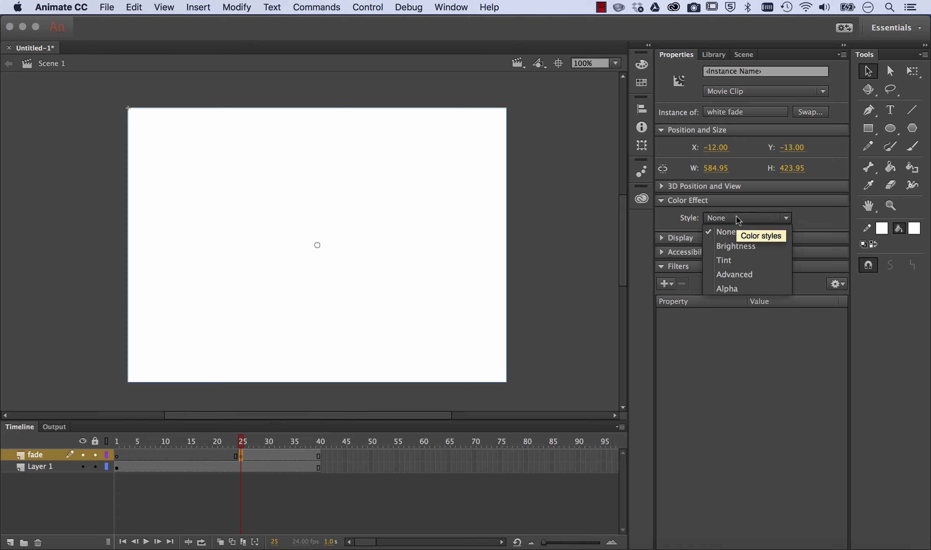
click(731, 289)
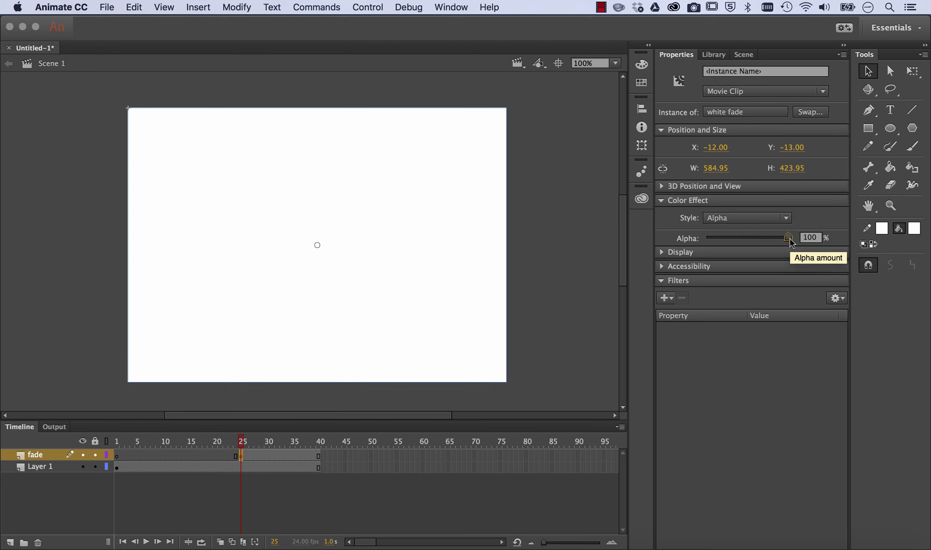
drag(788, 237, 695, 238)
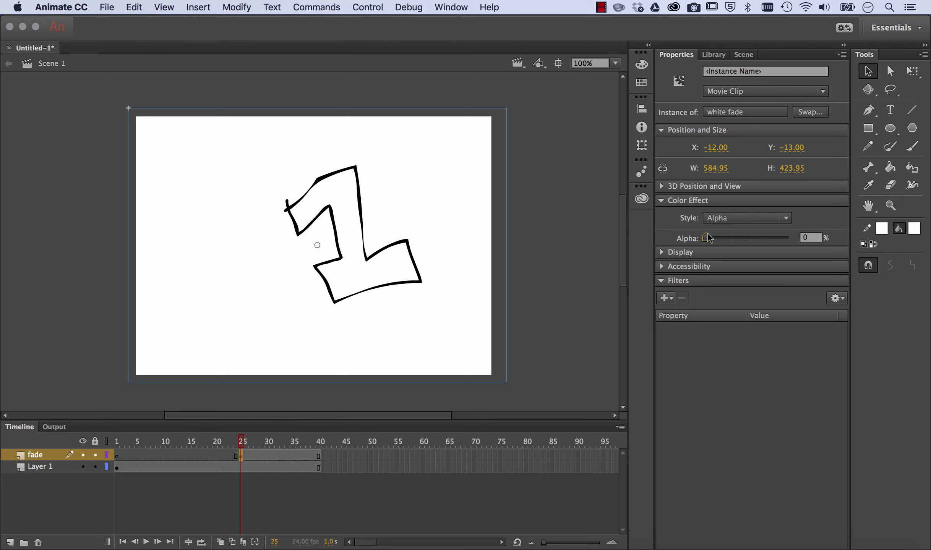
- Select the white fade instance at frame 40 and check its alpha setting
click(319, 453)
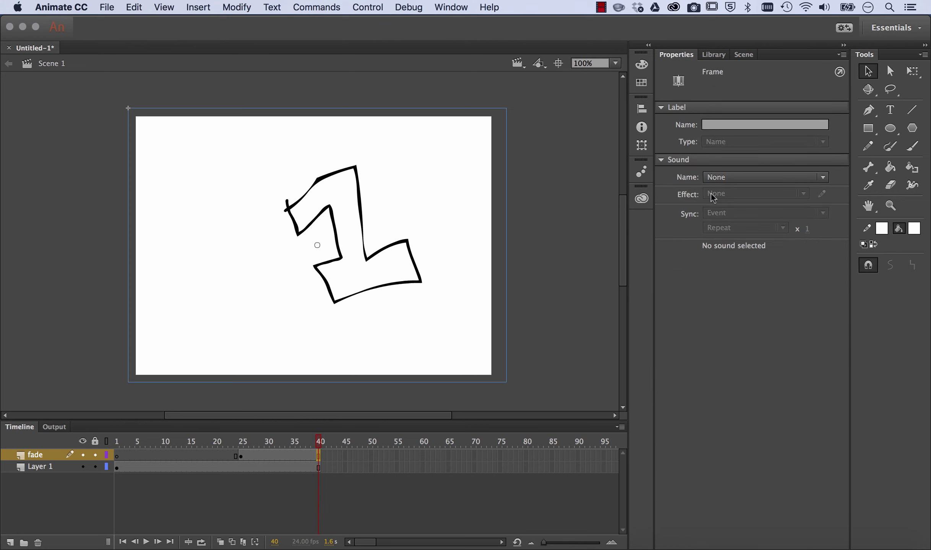
click(468, 281)
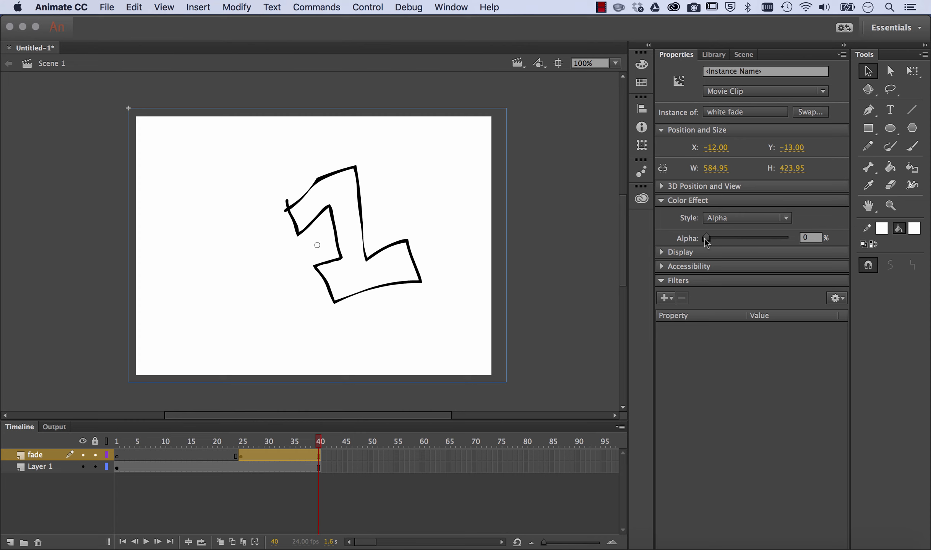
mouse_move(706, 239)
mouse_down()
mouse_move(816, 237)
mouse_move(709, 237)
mouse_move(768, 238)
mouse_move(740, 238)
mouse_move(832, 201)
mouse_move(647, 214)
mouse_move(355, 400)
mouse_up()
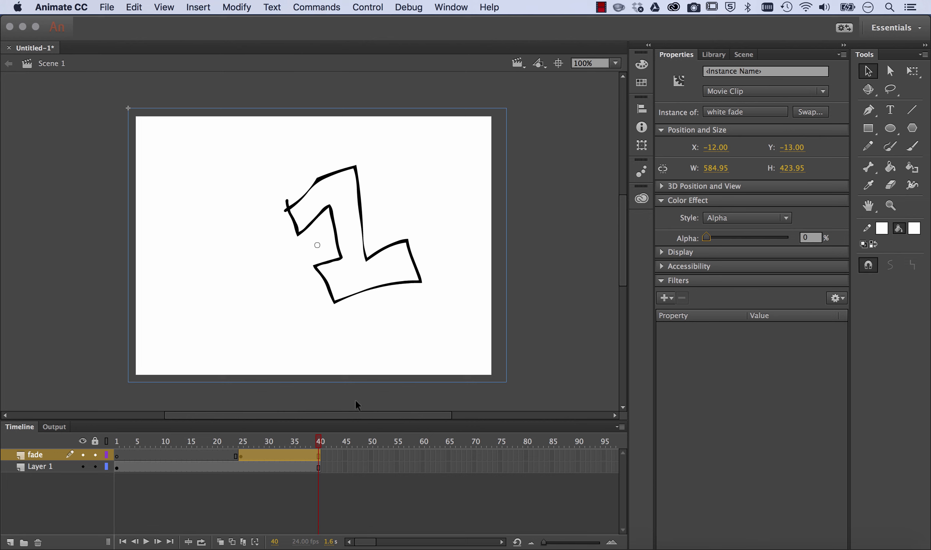
- Create a motion tween on the fade layer's span from frame 25 to frame 40
click(241, 457)
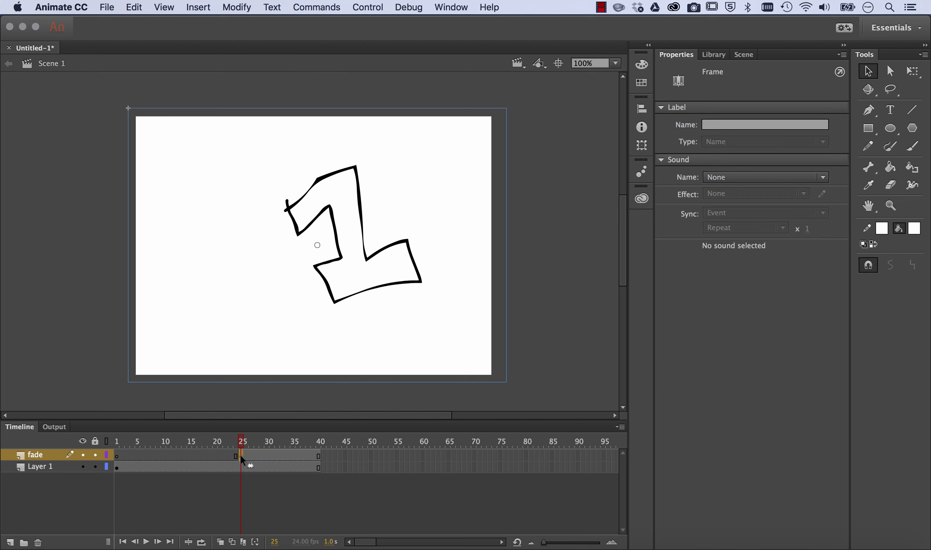
right_click(279, 451)
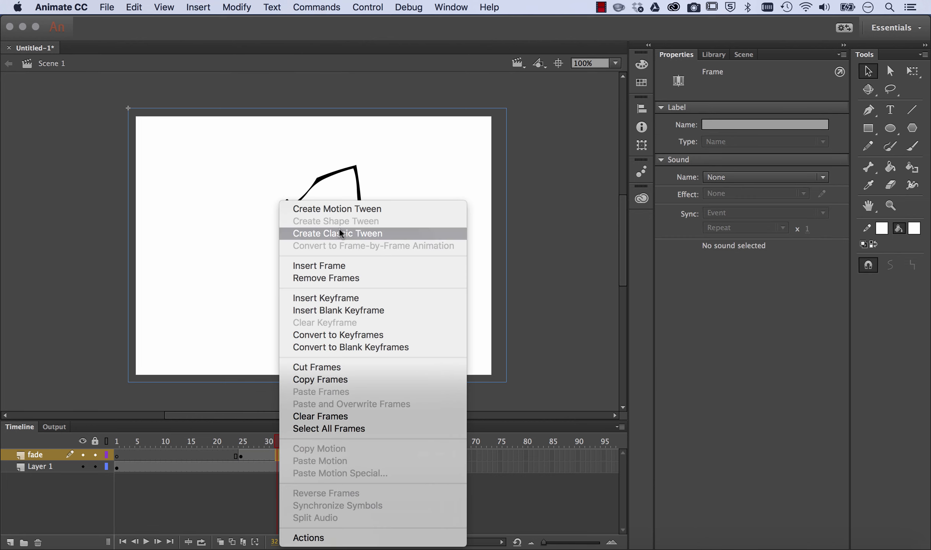
click(347, 211)
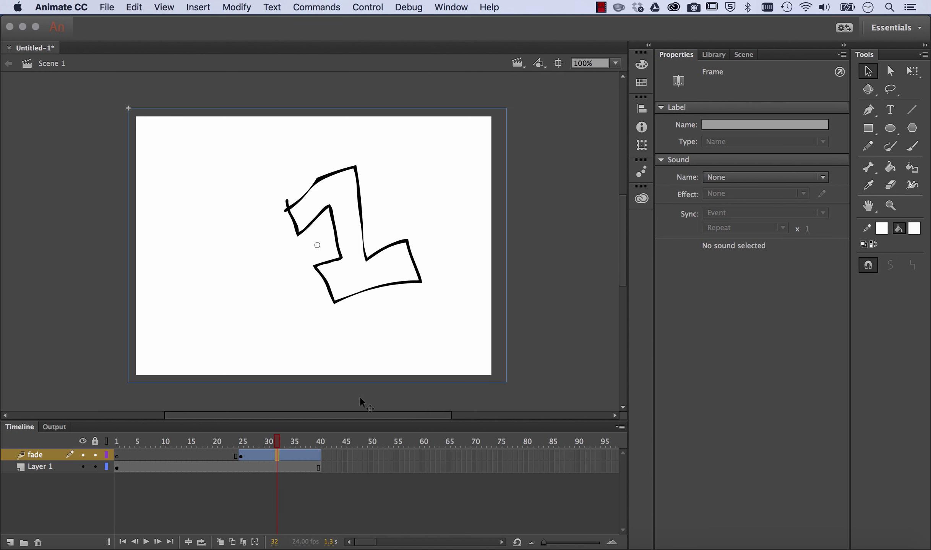
- Set the white fade instance's alpha to 100% at frame 40 of the fade tween and scrub the playhead back to frame 1
click(240, 455)
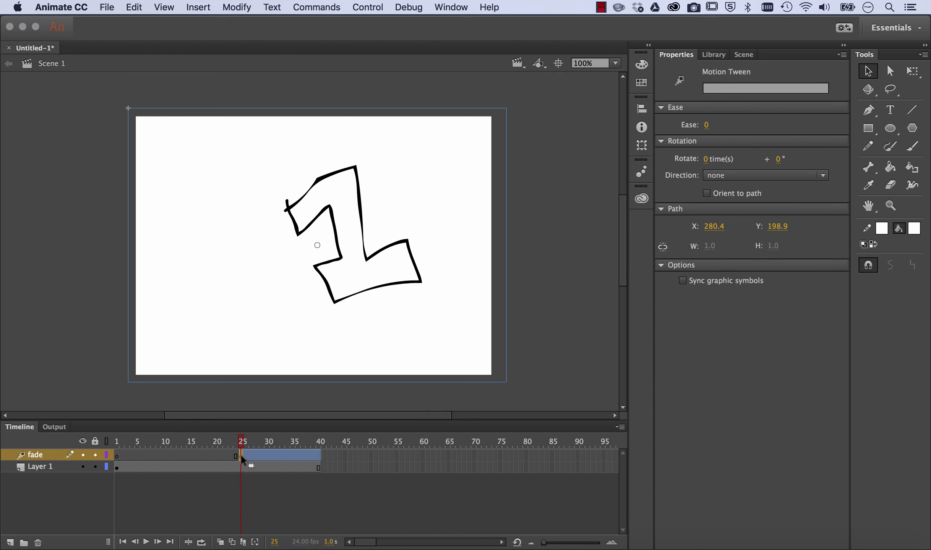
click(473, 236)
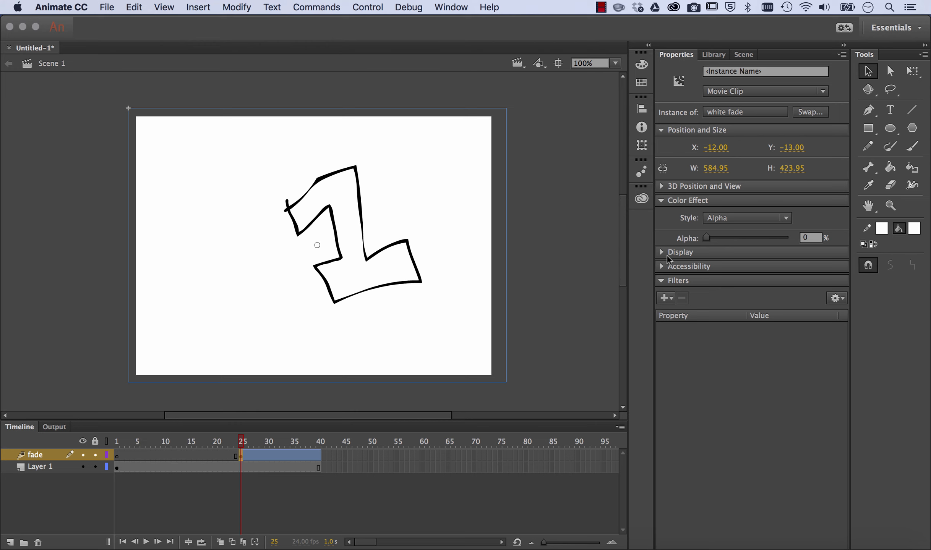
click(318, 455)
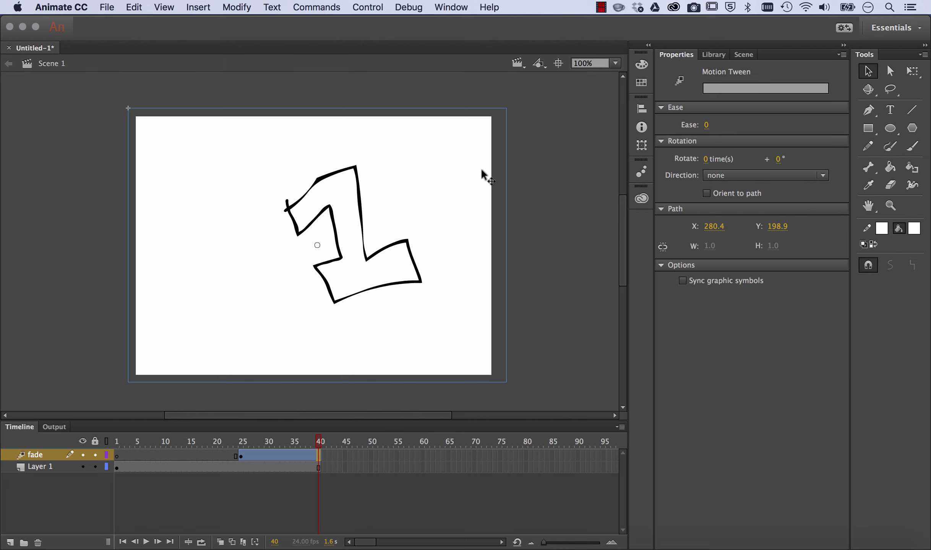
click(477, 185)
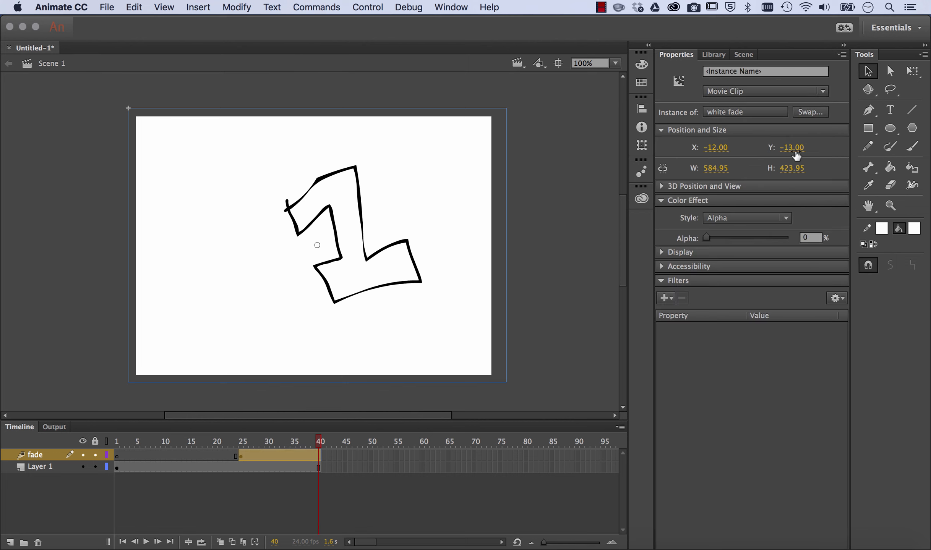
drag(707, 237, 799, 239)
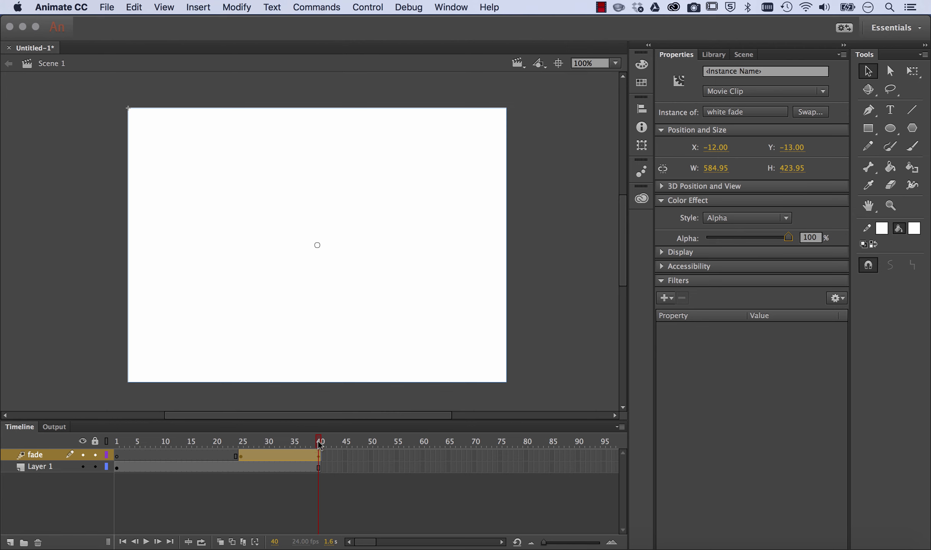
mouse_move(316, 444)
mouse_down()
mouse_move(110, 444)
mouse_move(350, 438)
mouse_move(109, 442)
mouse_move(117, 438)
mouse_up()
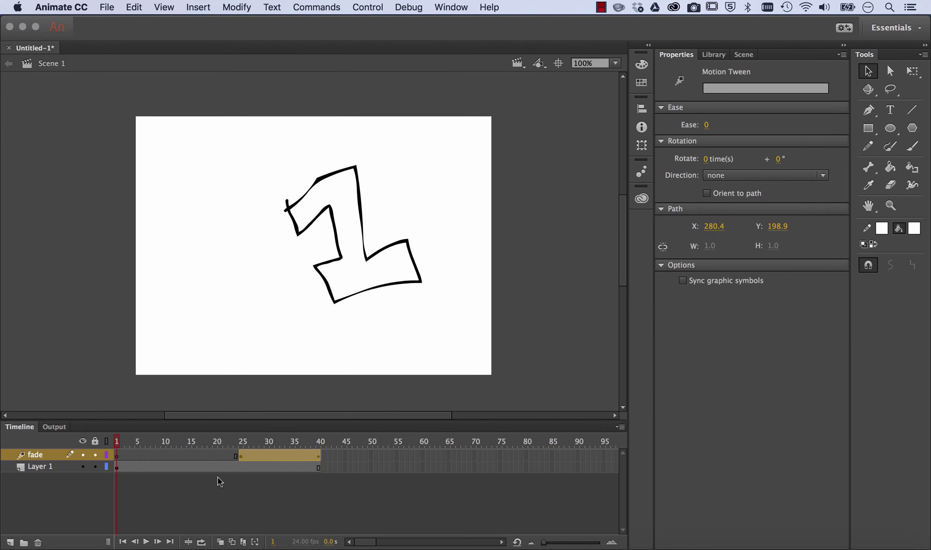